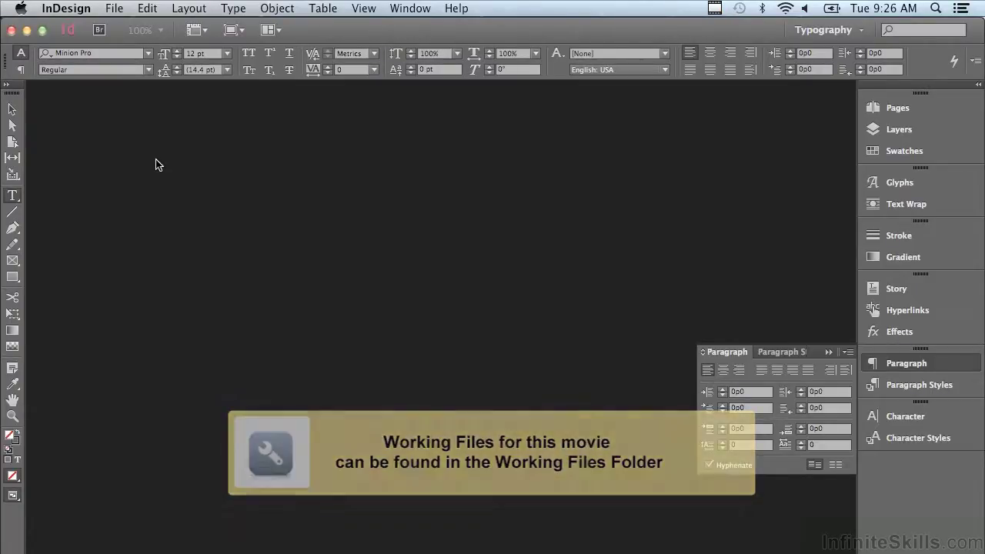
Open Paragraph Panel.indd from the Chapter 7 working files via File > Open
click(114, 9)
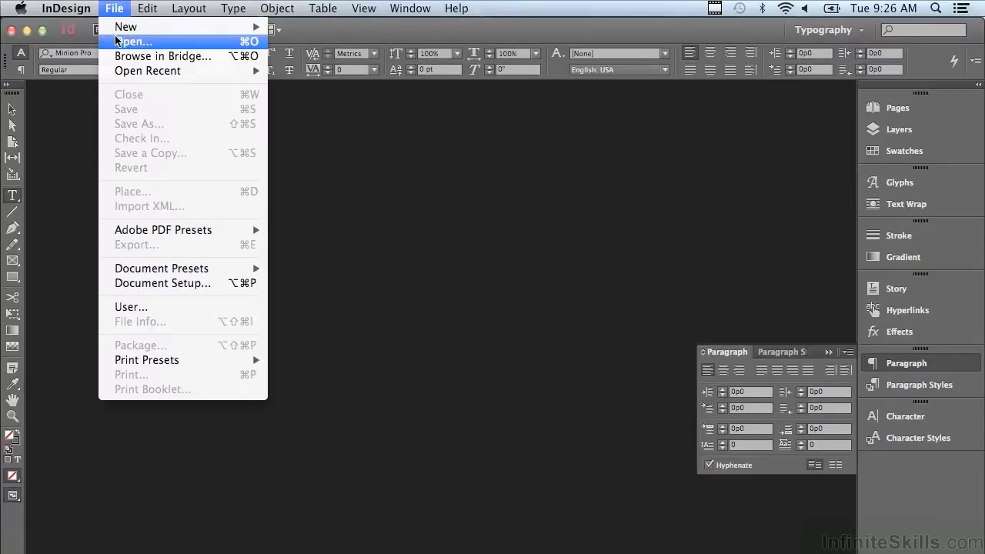
click(115, 39)
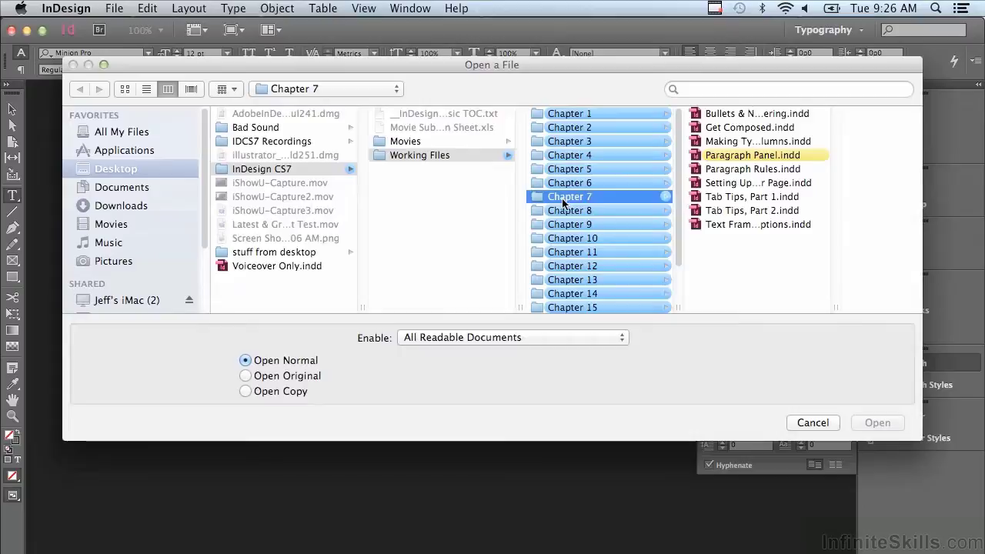
click(730, 157)
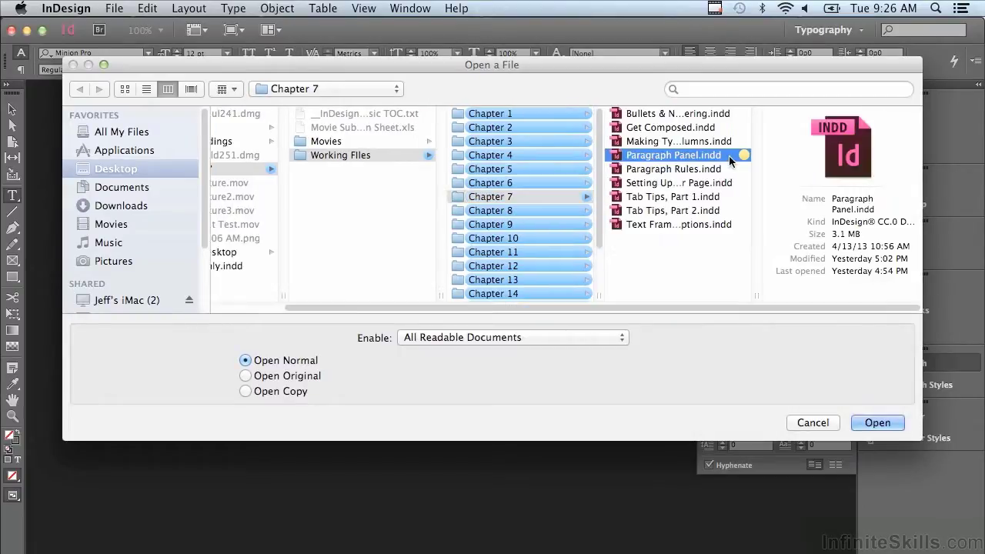
click(876, 423)
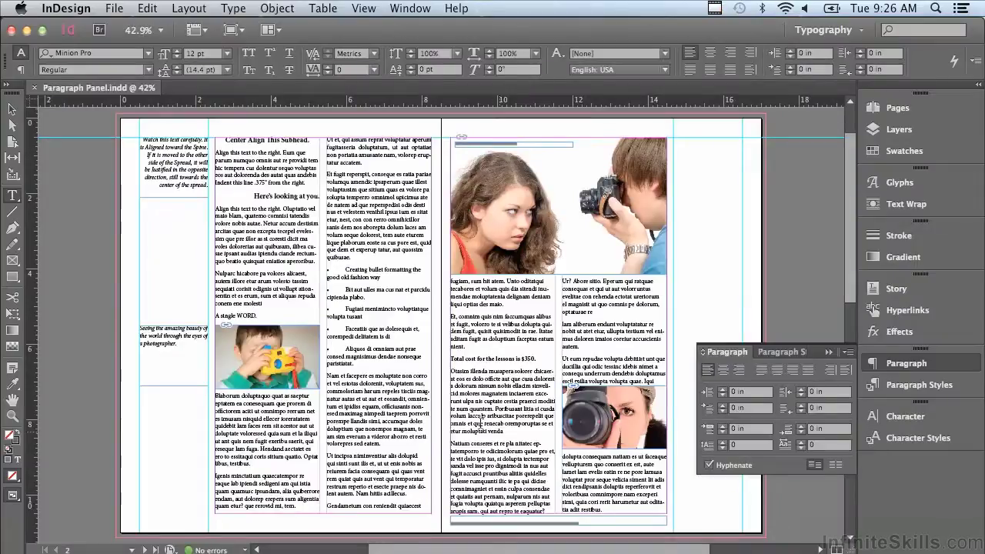
Zoom in on the top of the left page and switch to the Type tool
click(12, 415)
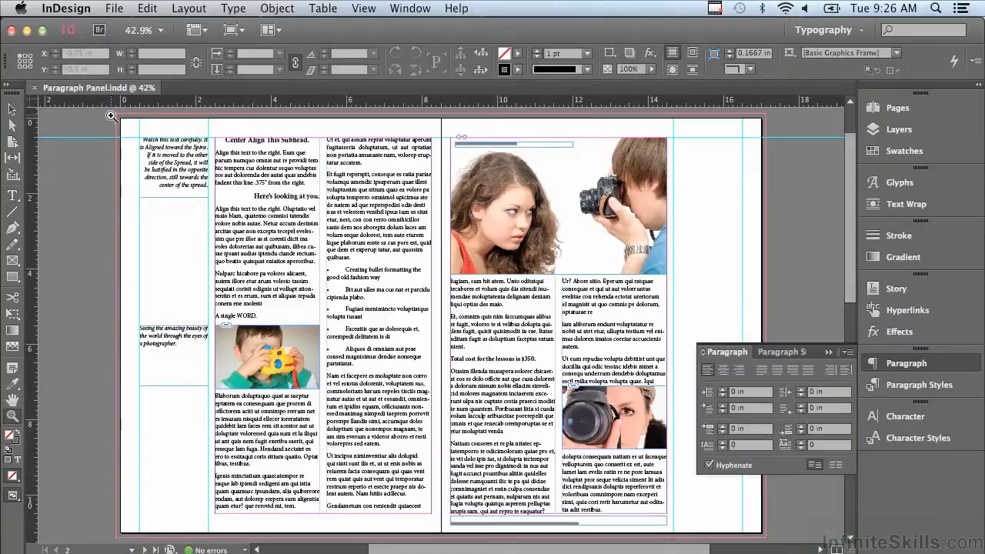
drag(117, 117, 446, 324)
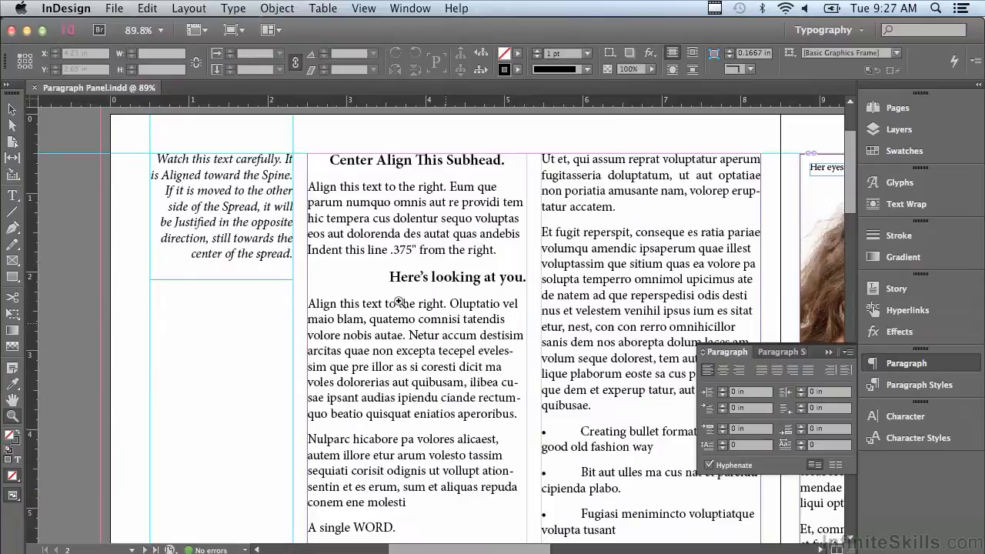
click(17, 197)
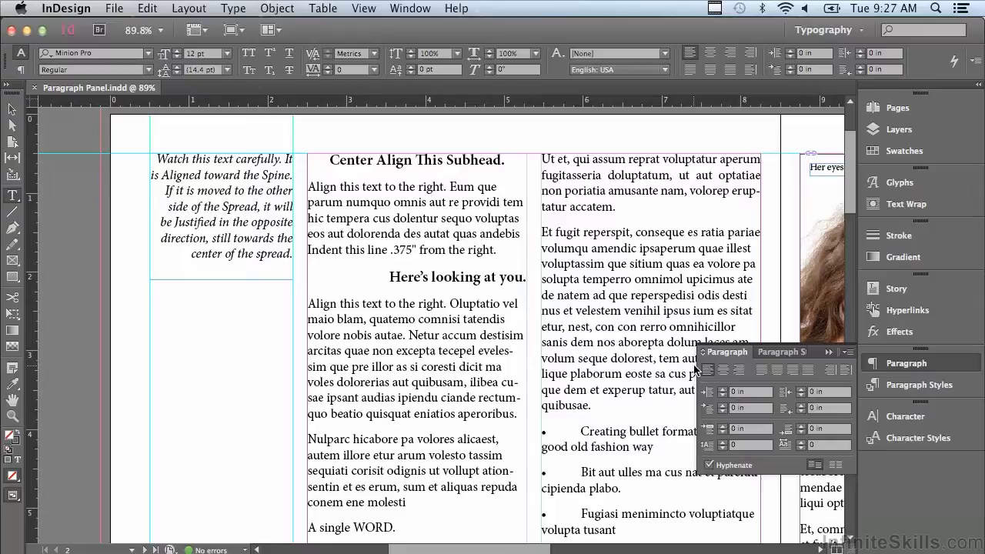
Give the 'Ut et' paragraph 0.1875 in left, right and first-line indents
click(543, 160)
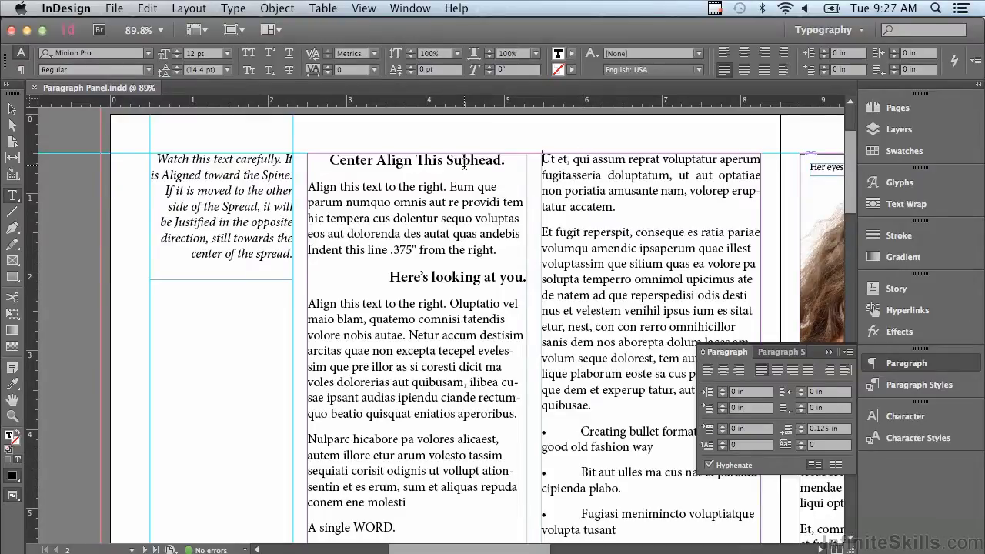
click(723, 390)
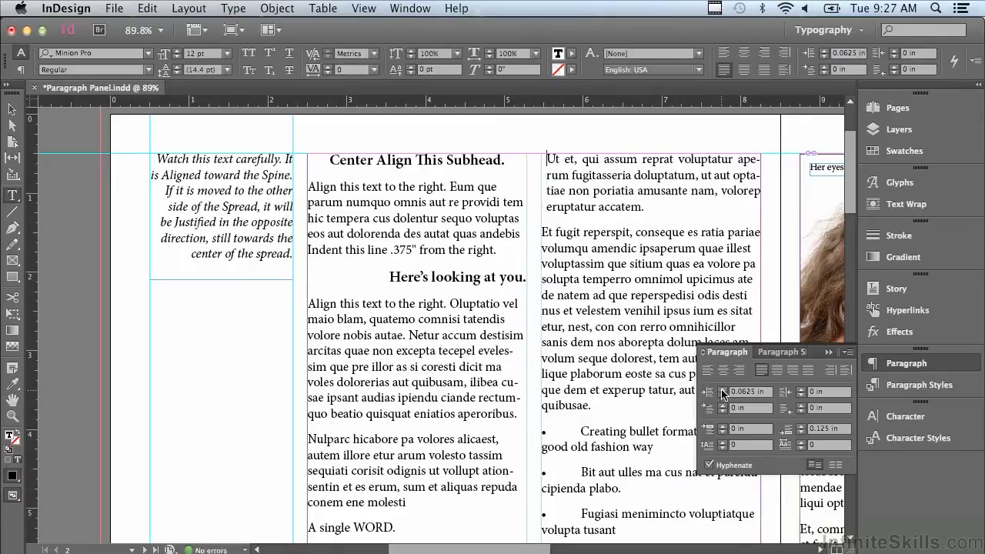
click(723, 389)
click(723, 390)
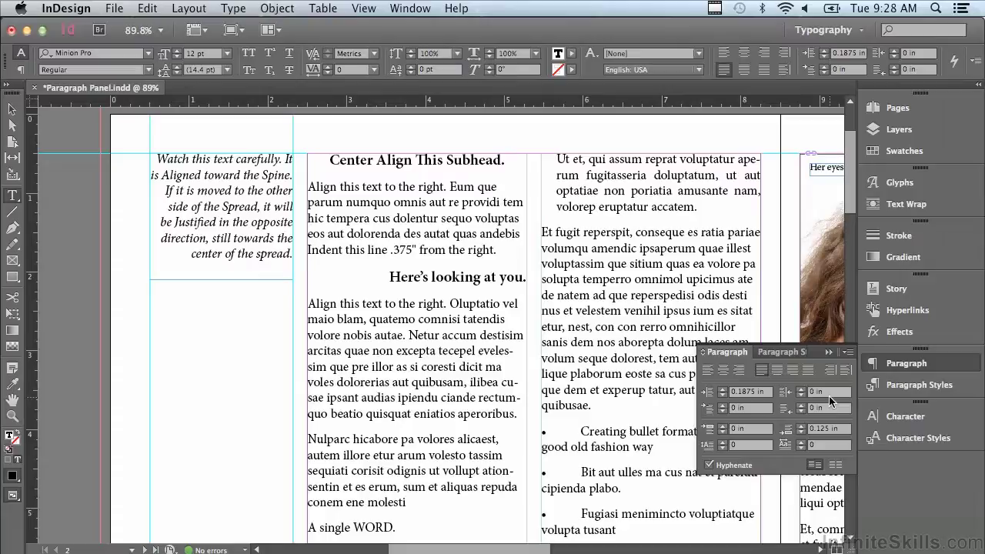
click(802, 389)
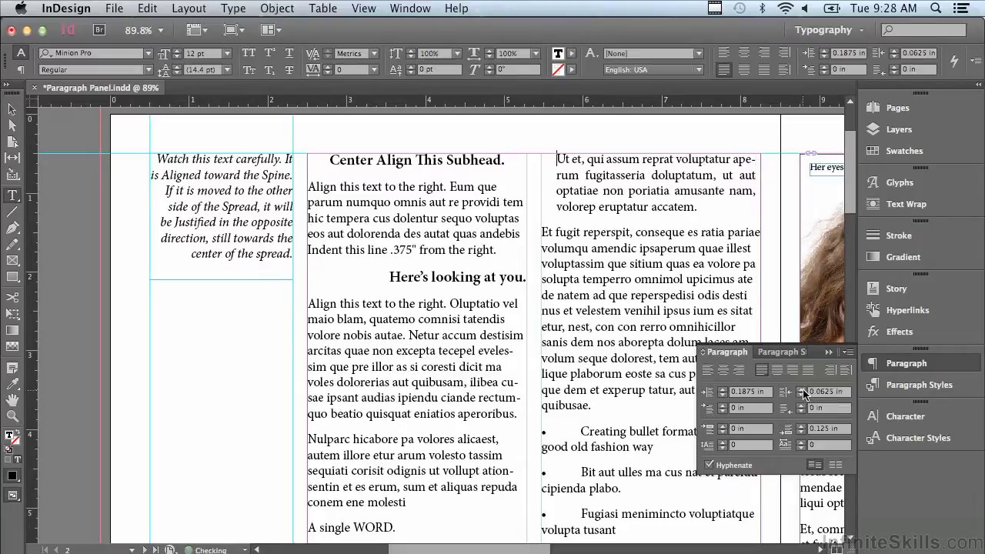
click(802, 389)
click(802, 390)
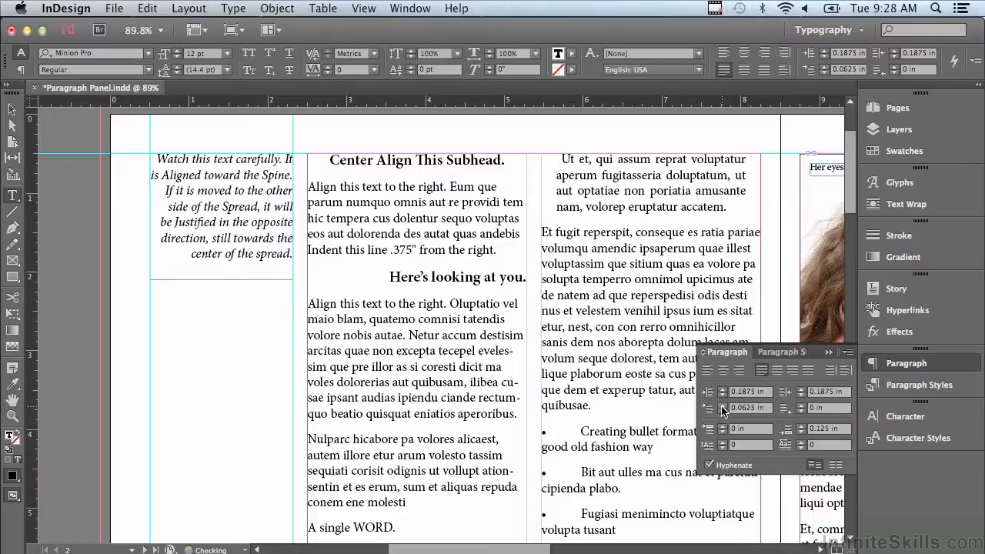
click(723, 407)
click(723, 407)
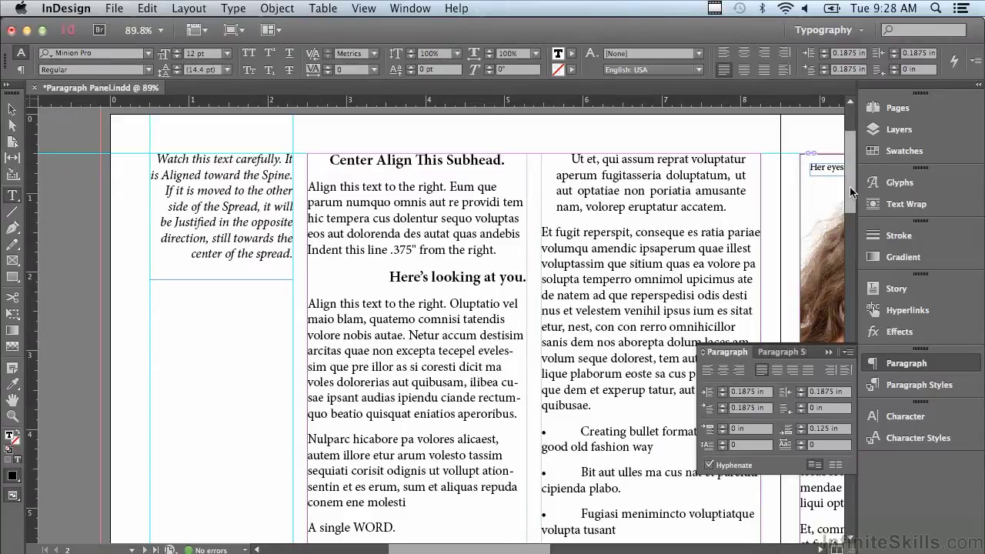
Set the five bullet paragraphs to a 0.1875 in left indent and -0.1875 in first-line indent
drag(850, 186, 841, 242)
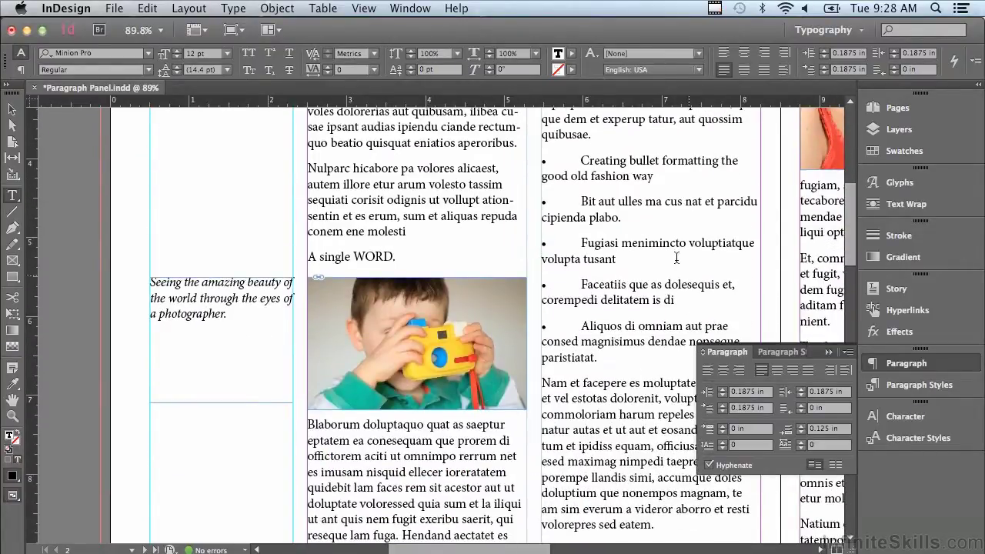
drag(544, 161, 655, 358)
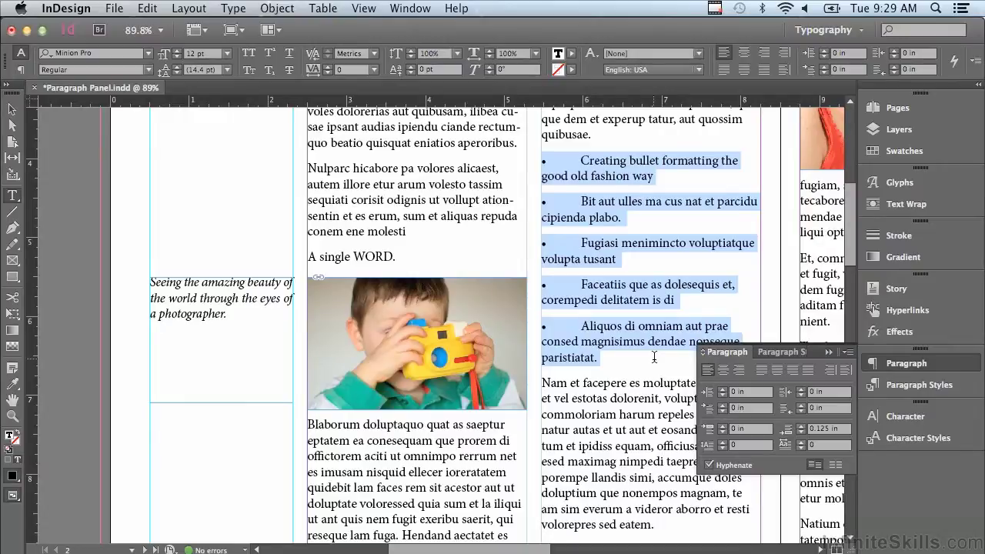
click(723, 389)
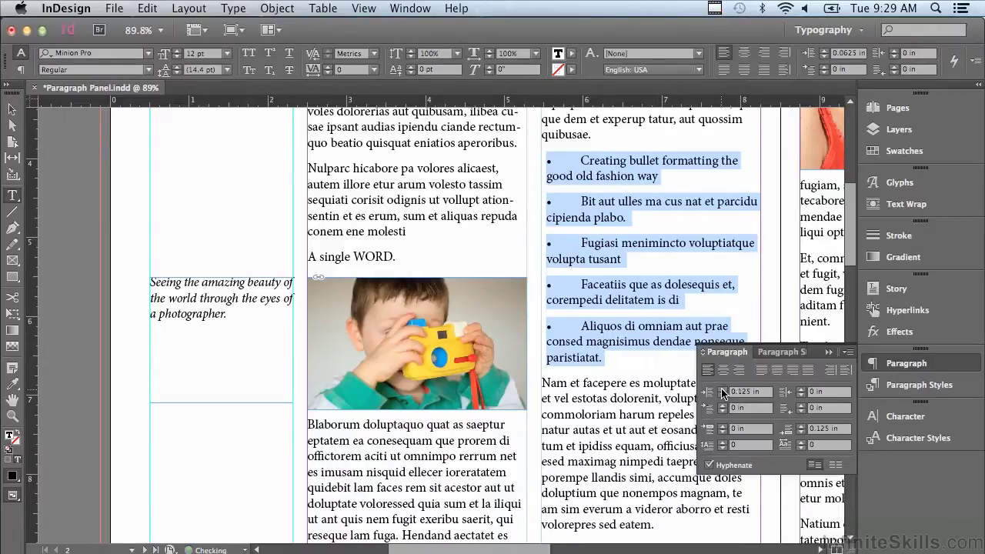
click(722, 389)
click(722, 390)
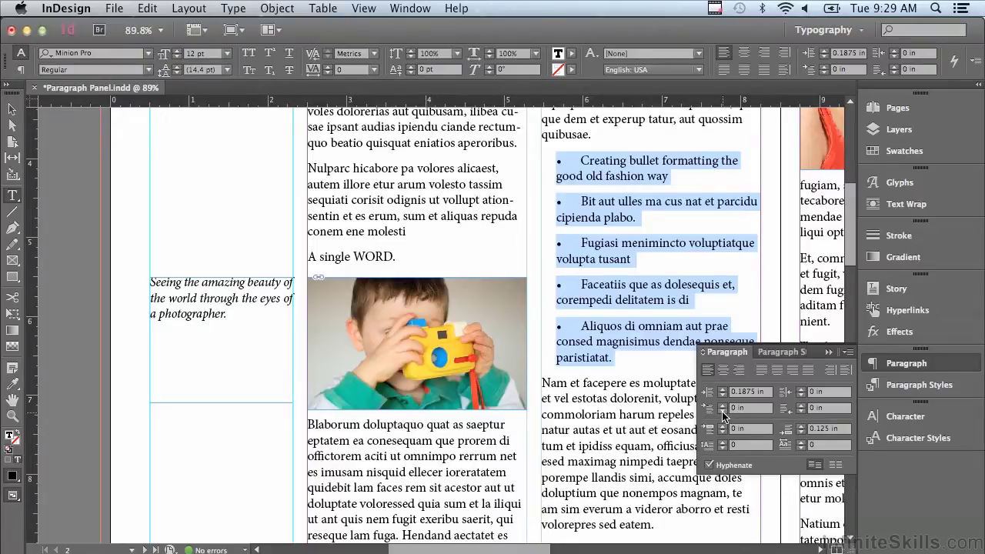
click(722, 411)
click(723, 412)
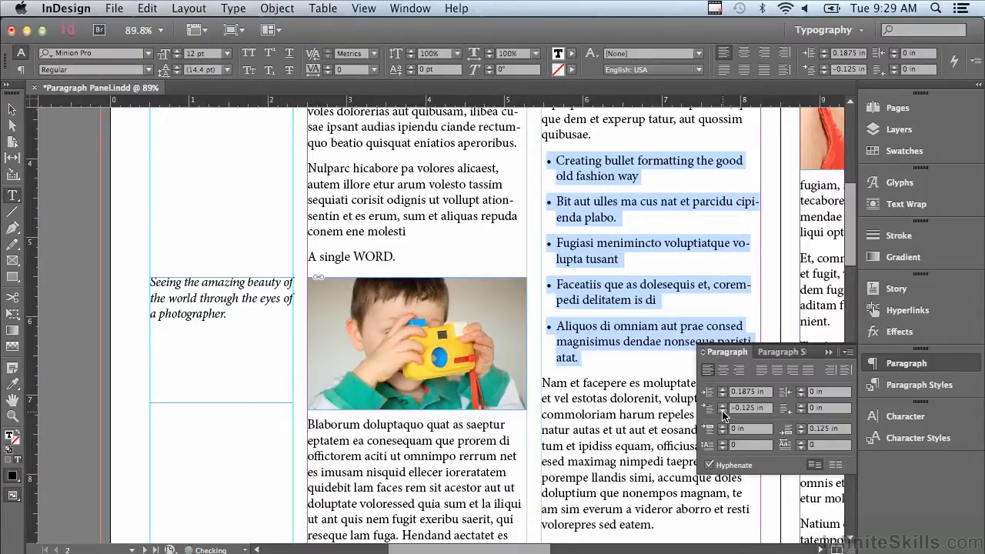
click(723, 412)
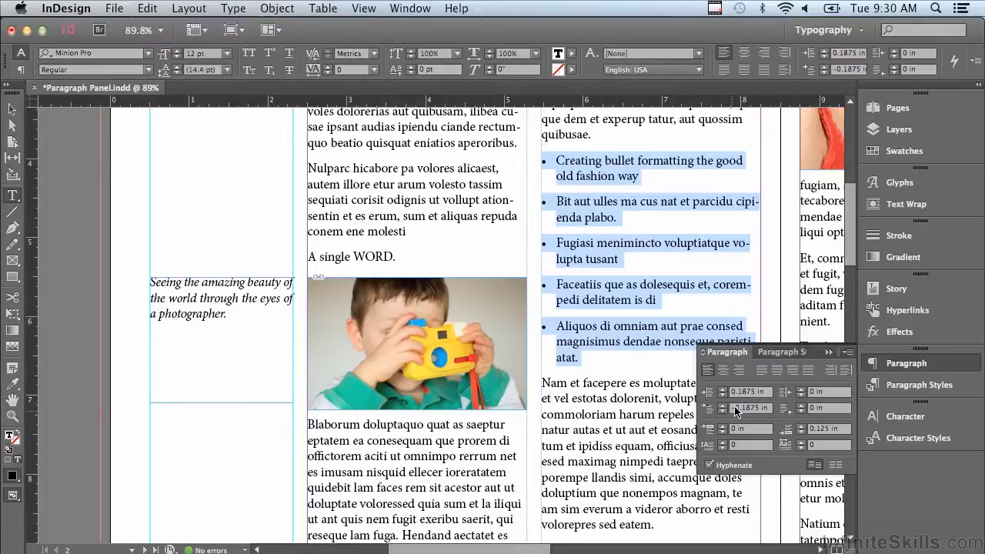
click(736, 412)
Turn on Show Hidden Characters from the Type menu
click(234, 9)
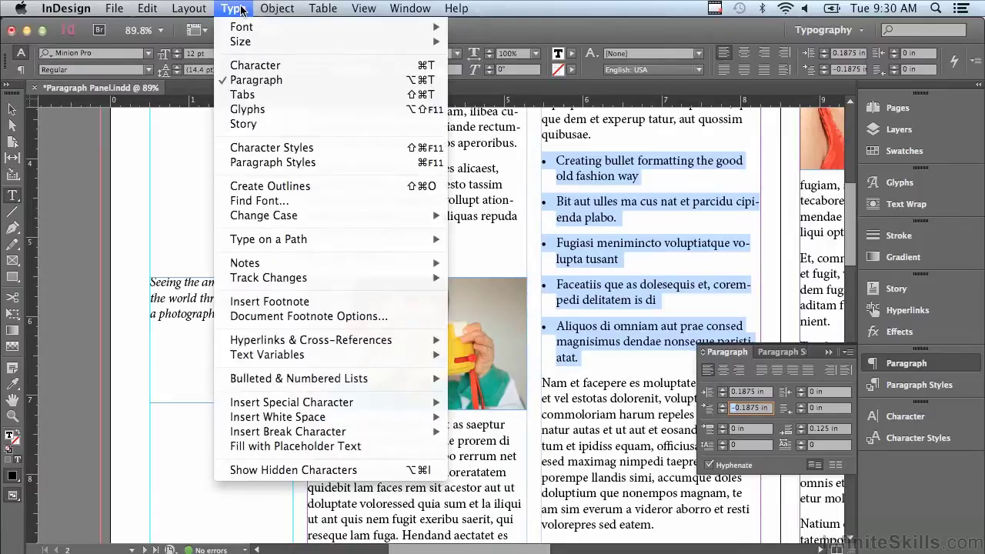
click(299, 470)
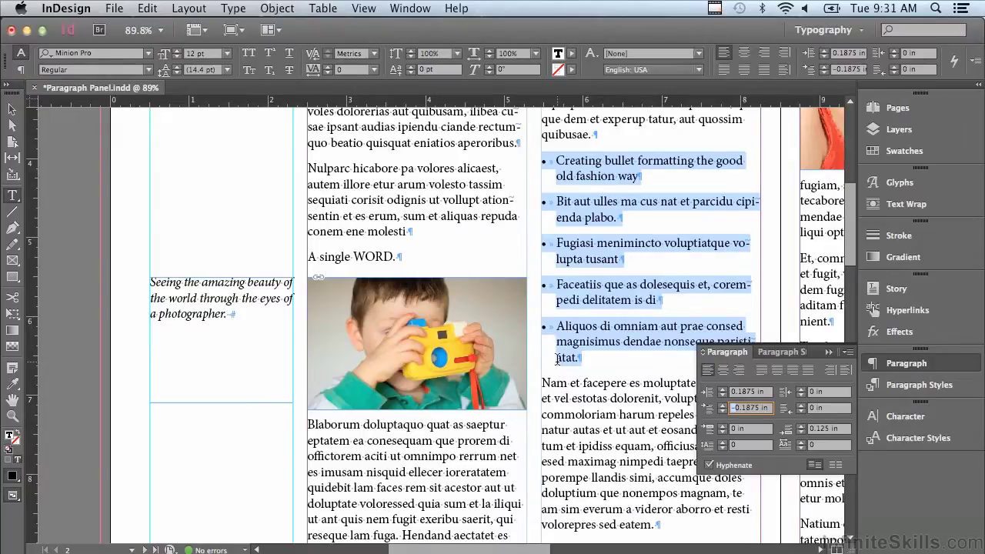
Insert a bullet character at the start of the 'Nam et facepere' paragraph
click(544, 385)
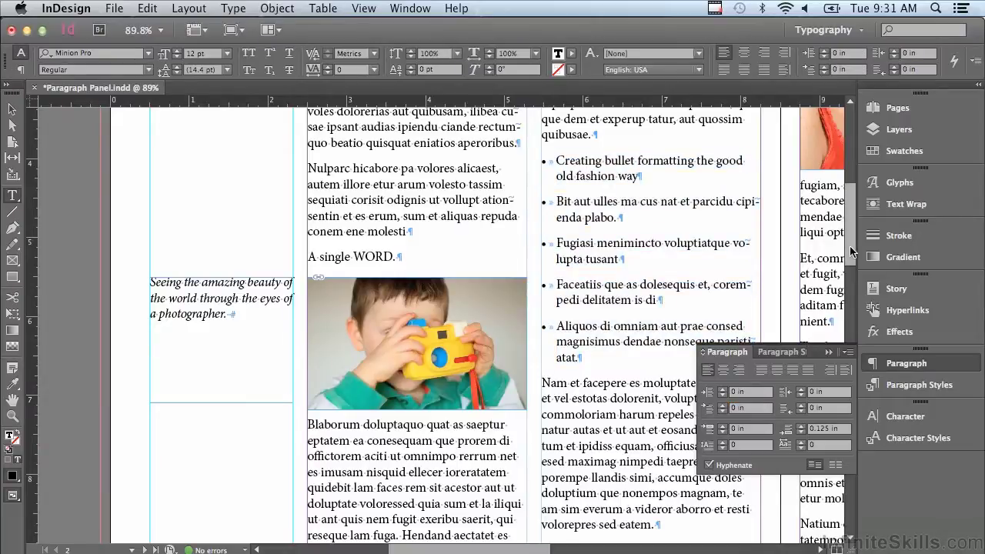
drag(853, 251, 843, 292)
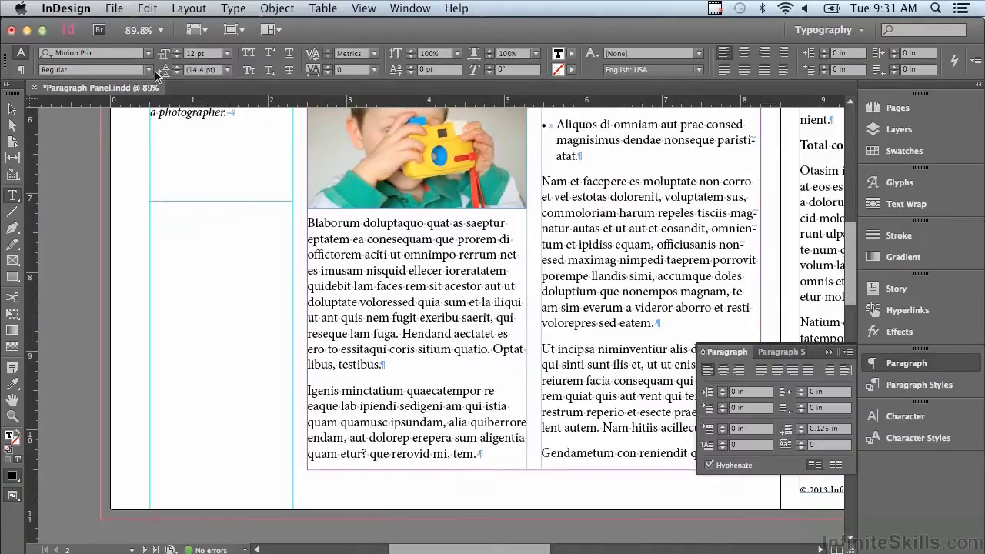
click(231, 9)
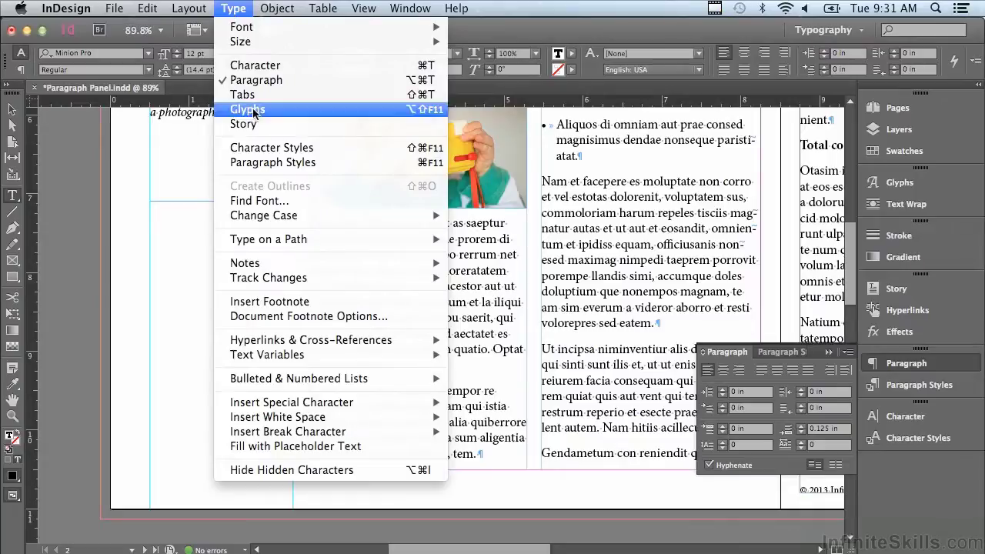
mouse_move(302, 407)
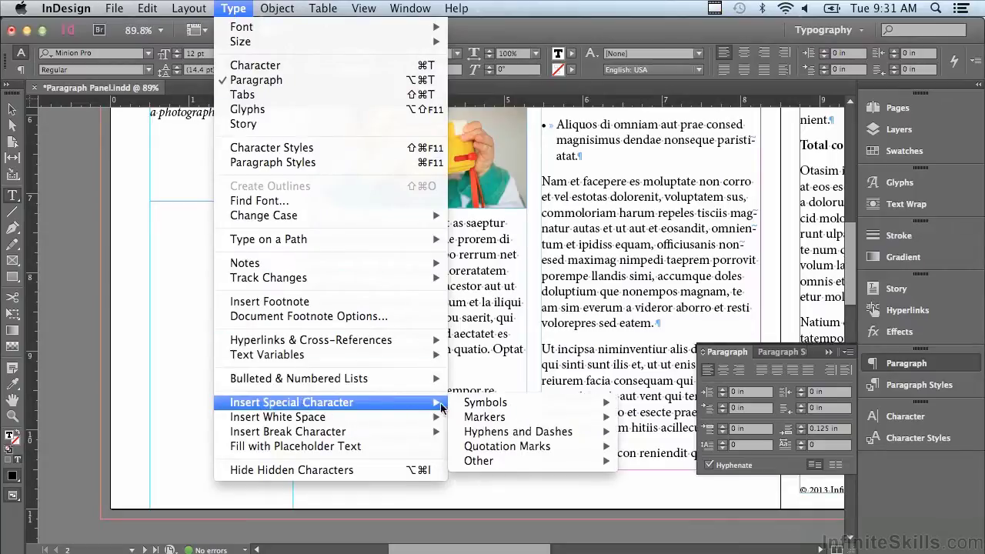
mouse_move(479, 408)
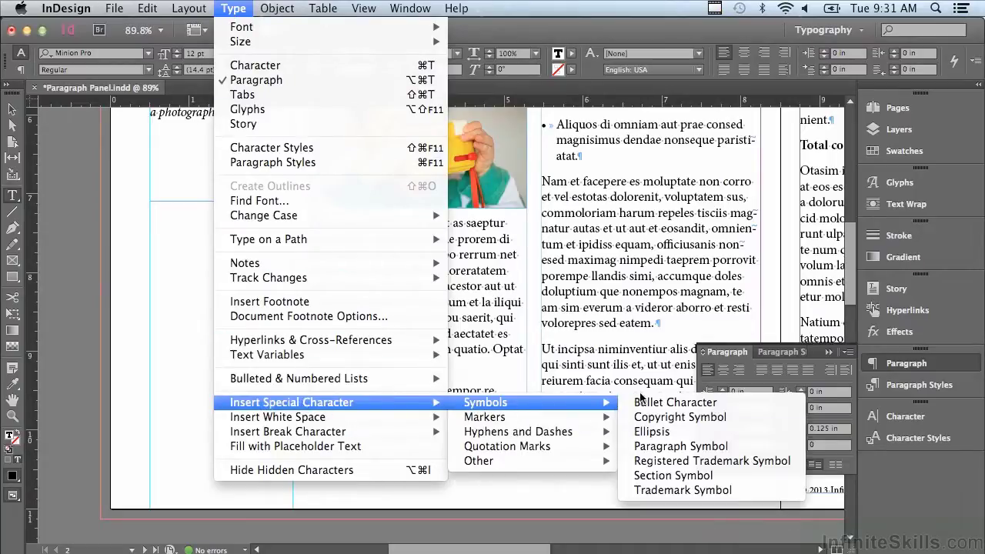
click(645, 402)
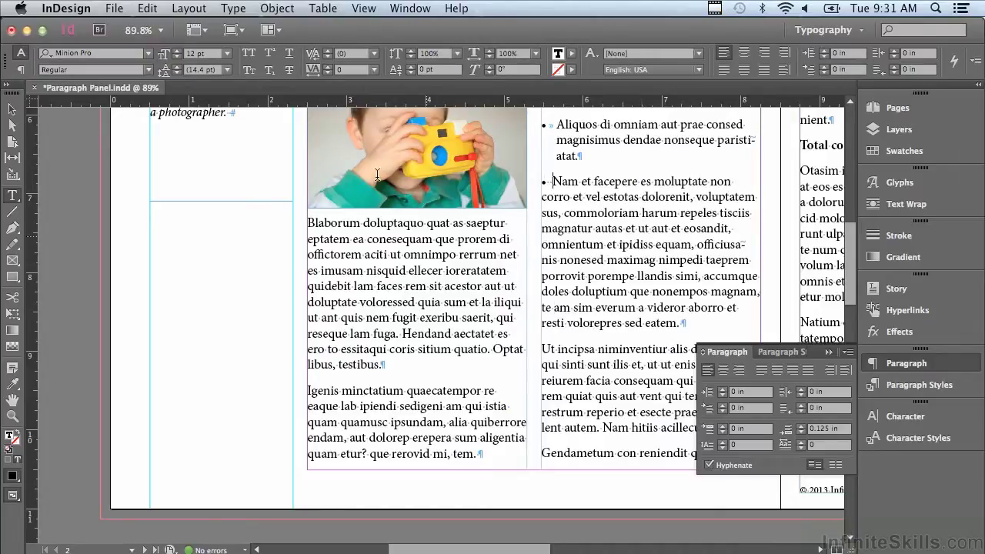
Insert an Indent to Here character after the 'Nam et facepere' bullet
click(244, 8)
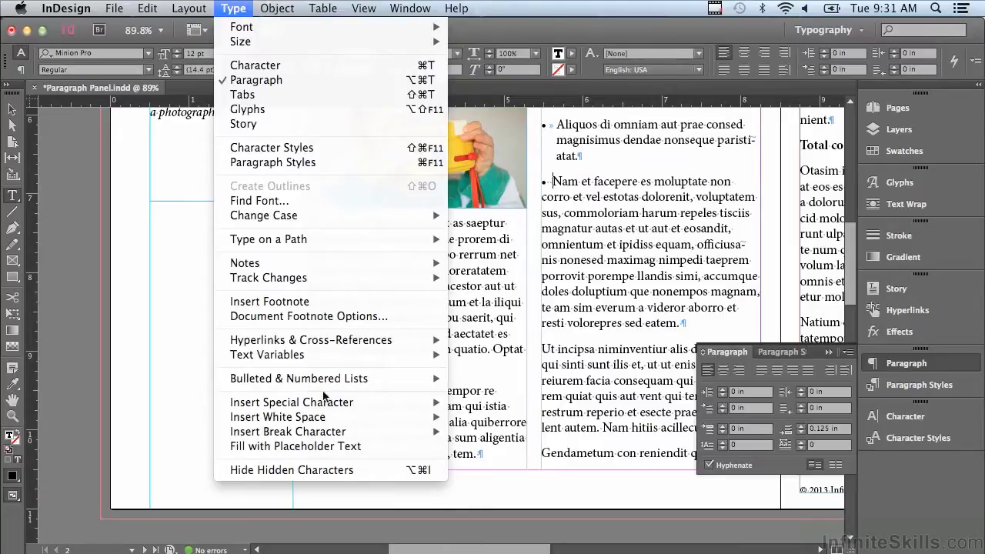
mouse_move(325, 404)
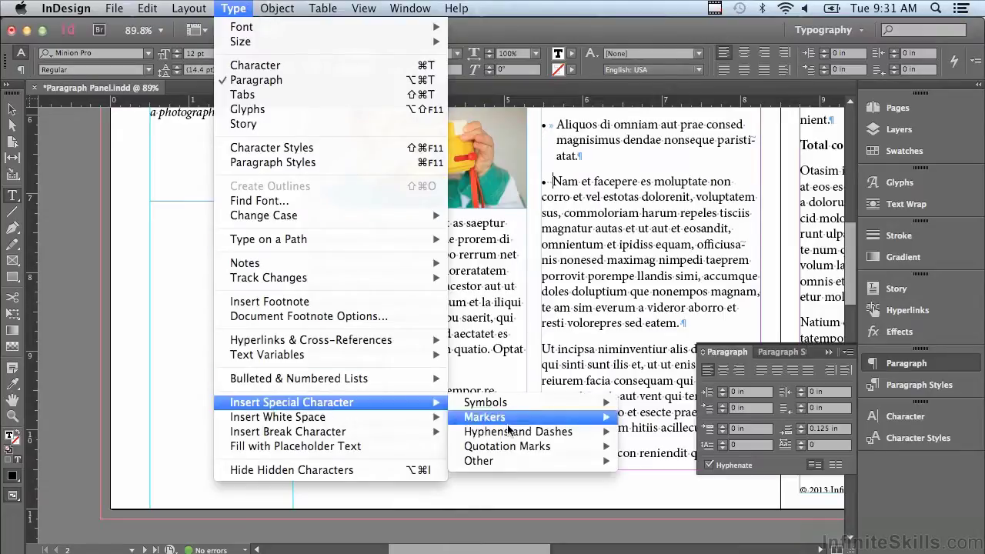
mouse_move(513, 462)
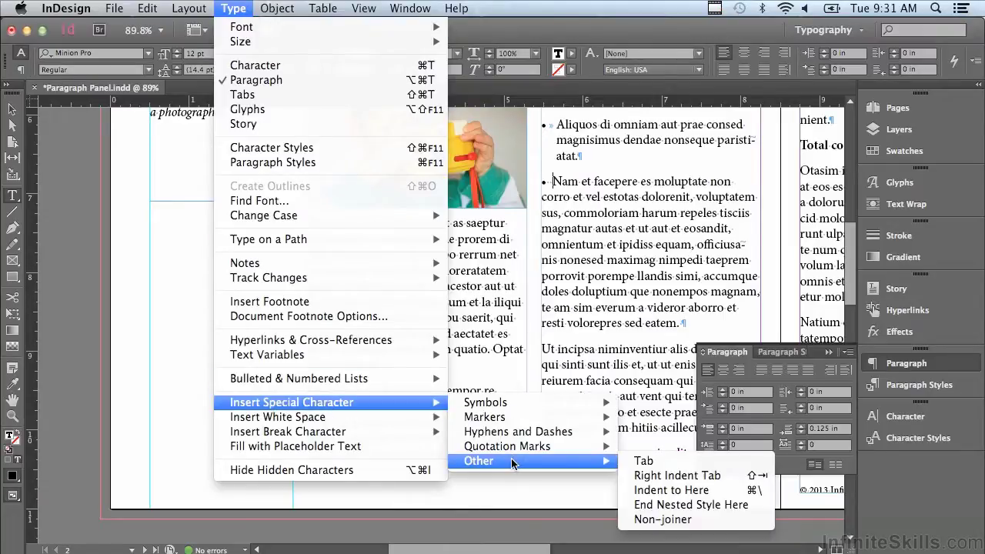
click(636, 490)
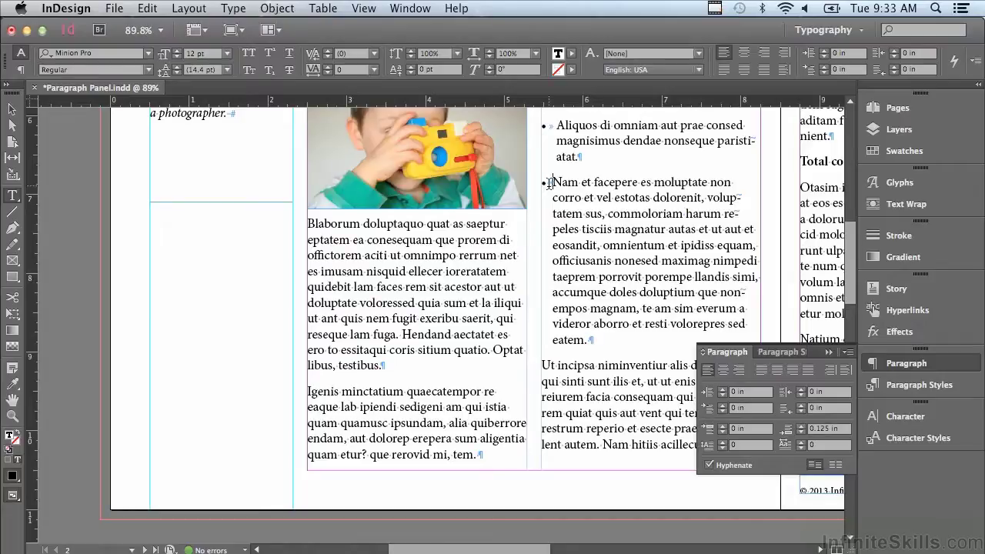
Insert a right indent tab after 'libus, testibus.'
click(383, 365)
click(231, 8)
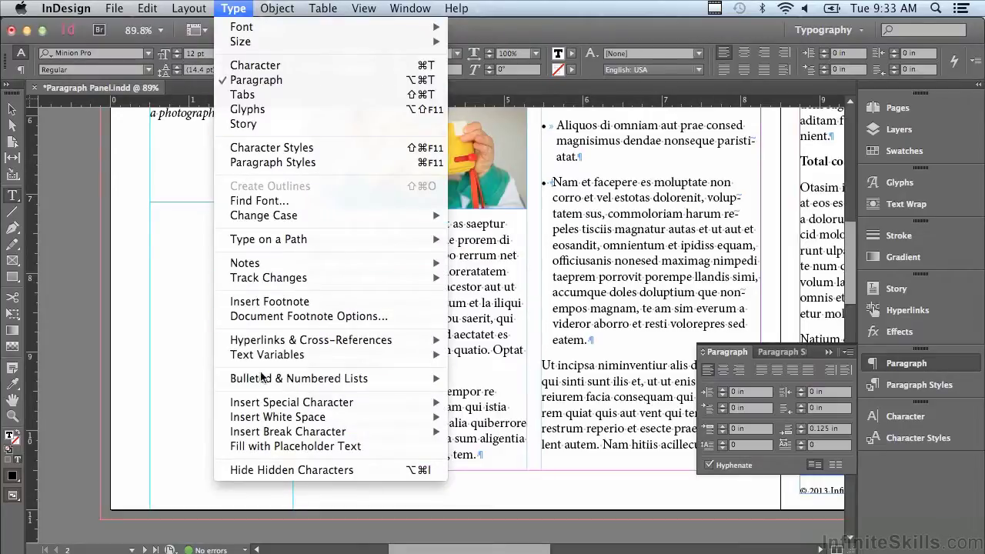
mouse_move(265, 408)
mouse_move(468, 462)
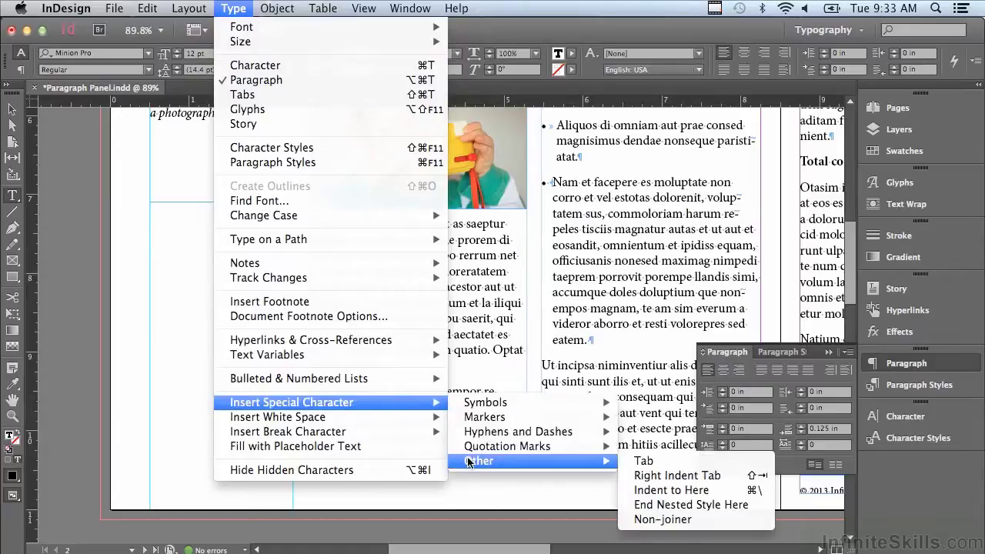
click(629, 478)
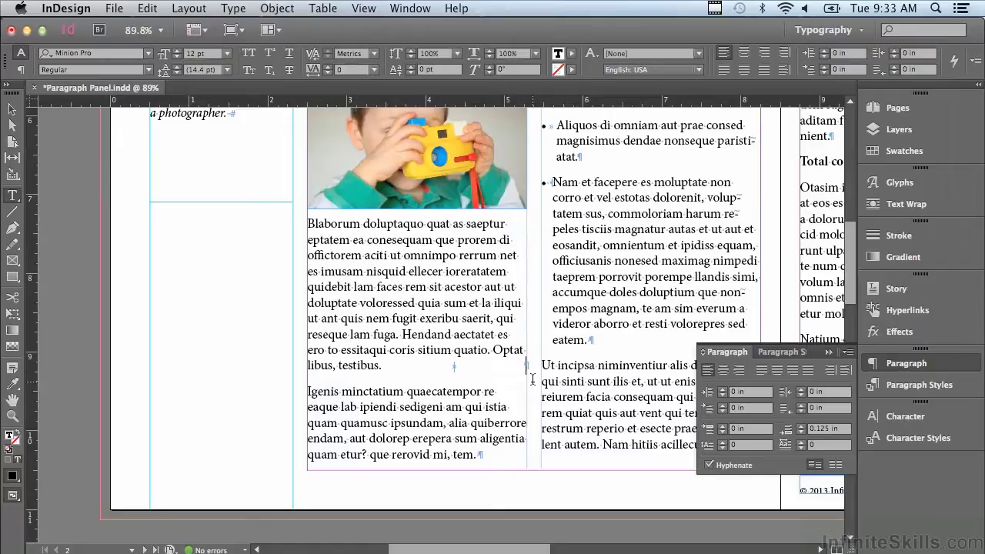
Type the price $23.00 after the right indent tab
text($23.00)
Right-align the italic caption and set its last line right indent to 0.1875 in
scroll(837, 264, up, 6)
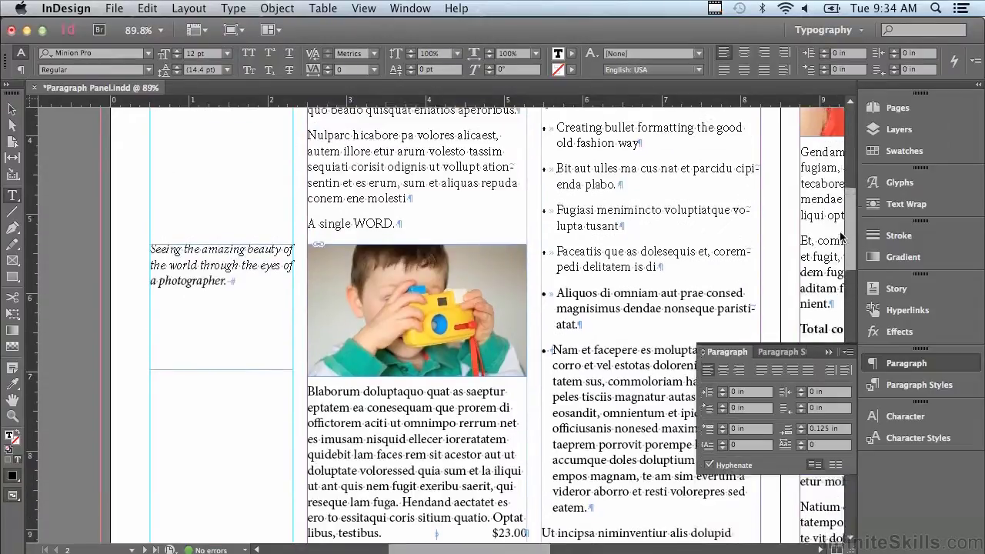
click(165, 260)
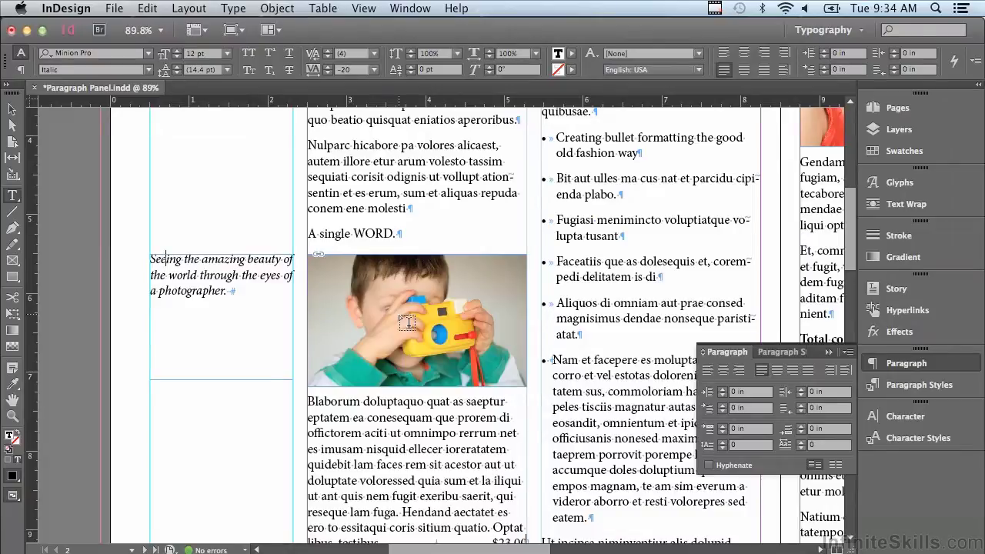
click(738, 373)
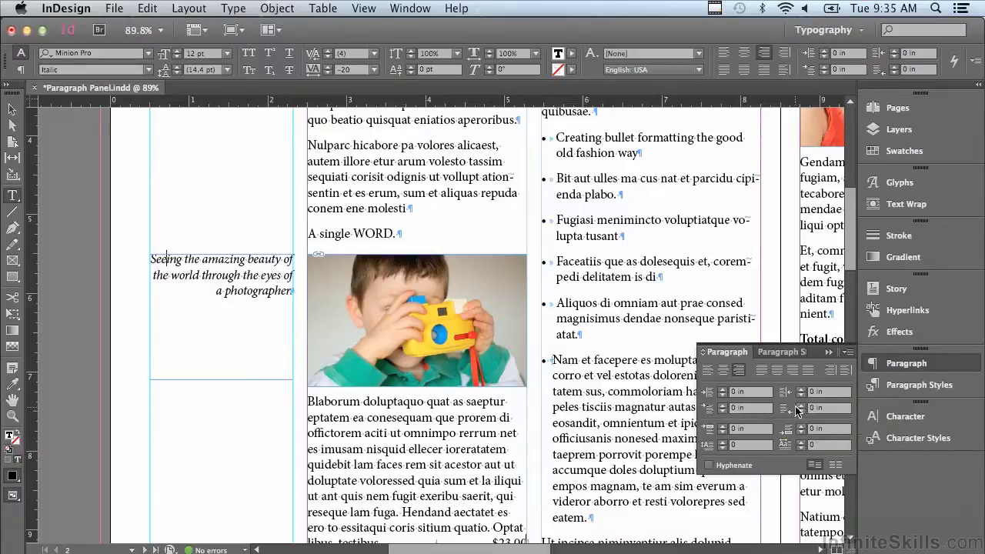
click(801, 404)
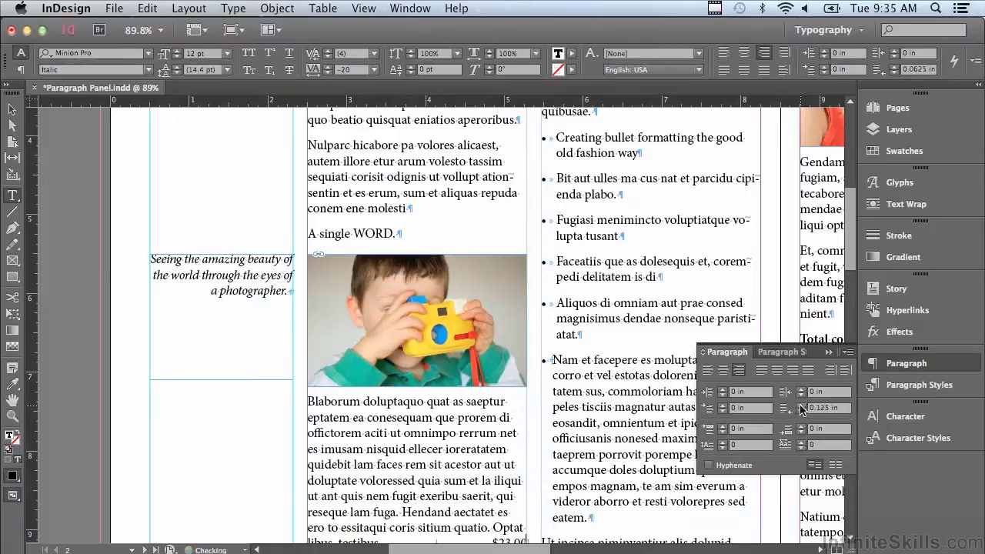
click(801, 404)
click(802, 404)
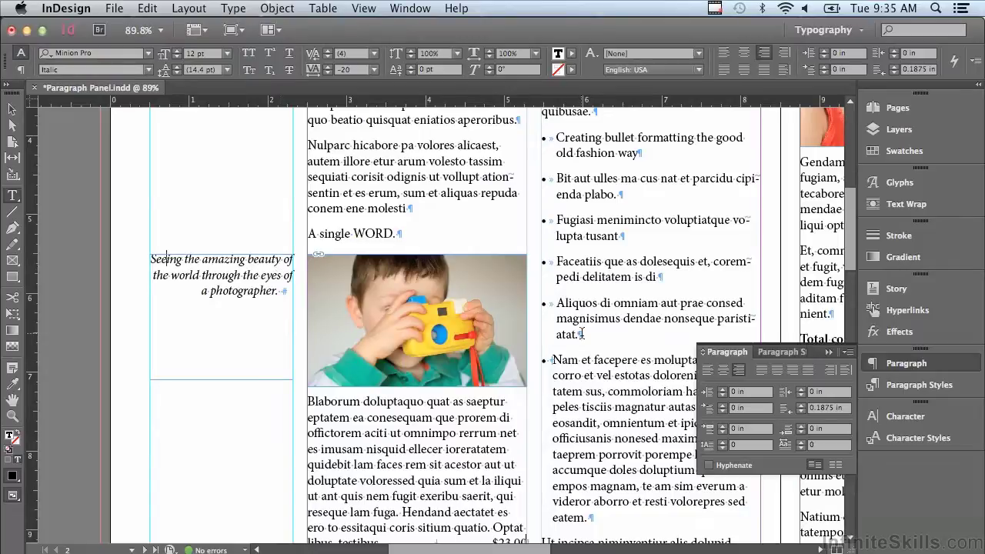
Insert an empty paragraph after the 'atat.' bullet and shrink its font size to 7 pt
click(627, 367)
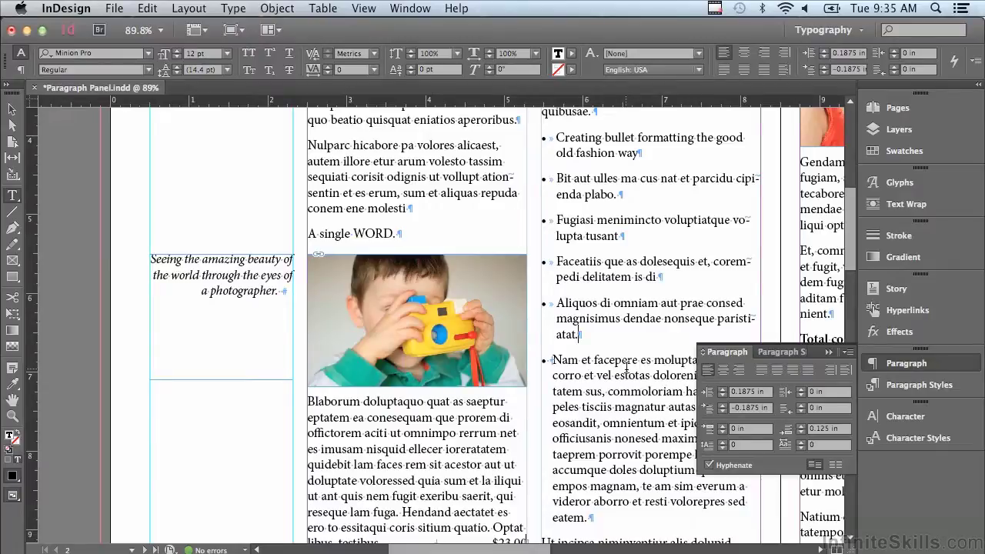
key(Return)
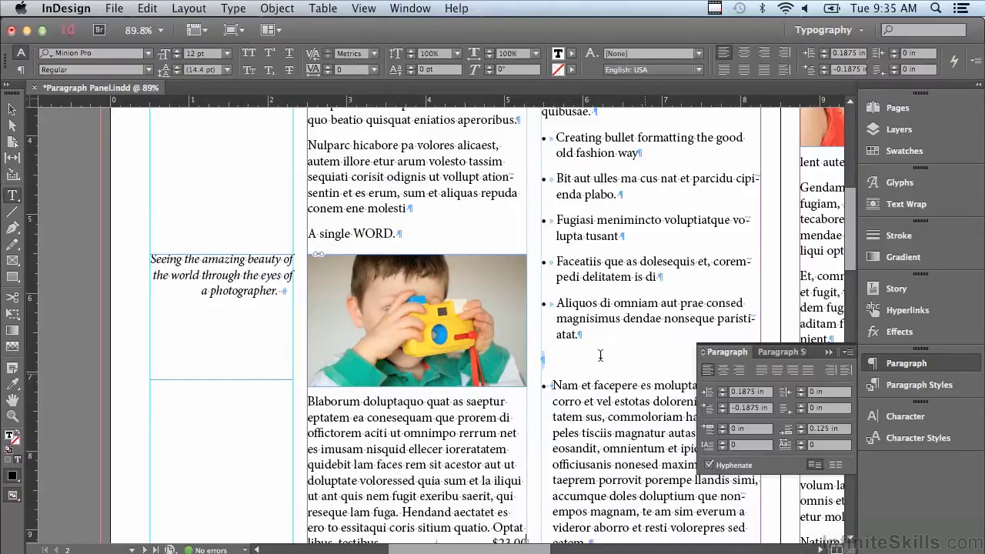
click(177, 57)
click(177, 59)
click(178, 59)
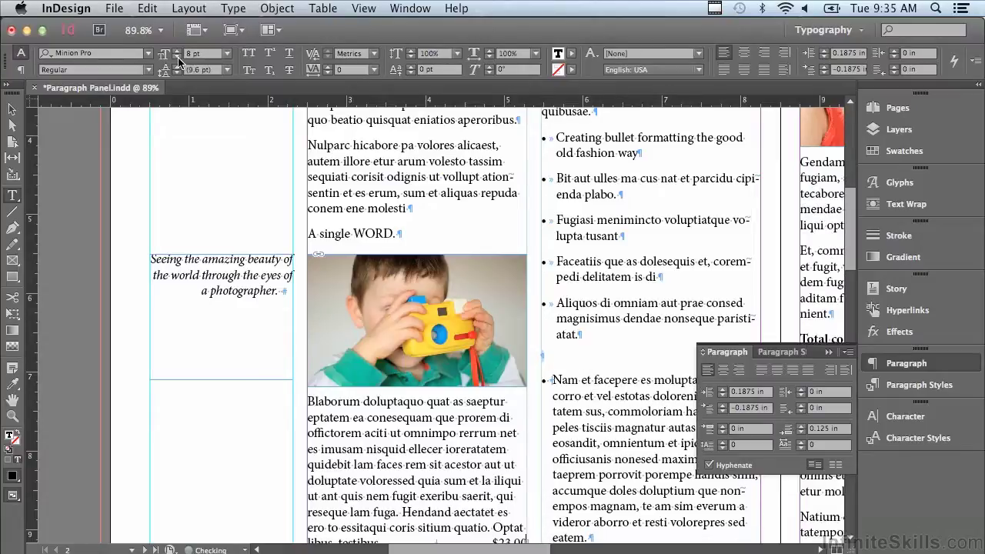
click(178, 58)
click(178, 59)
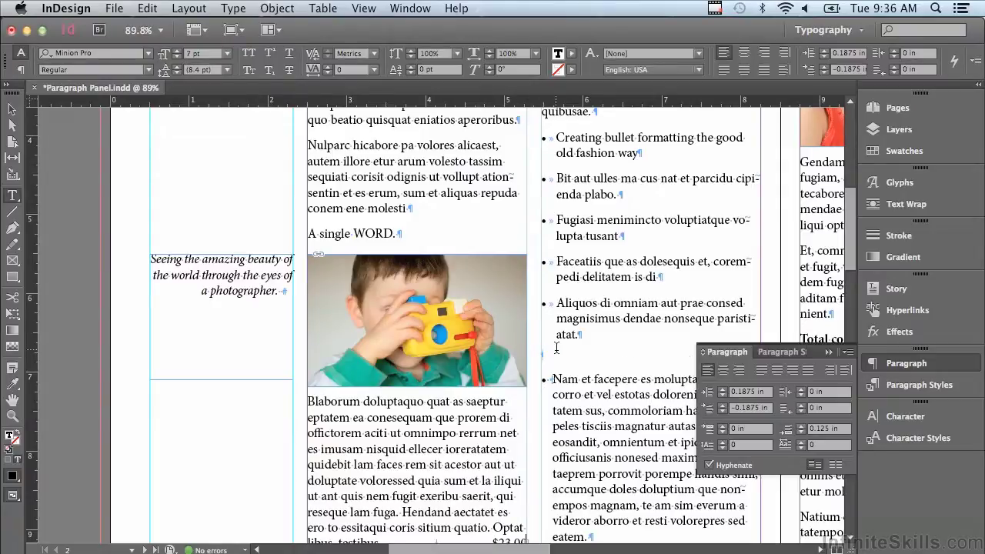
Delete the empty spacer paragraph and give the five bullet paragraphs 0.0625 in Space After
key(Delete)
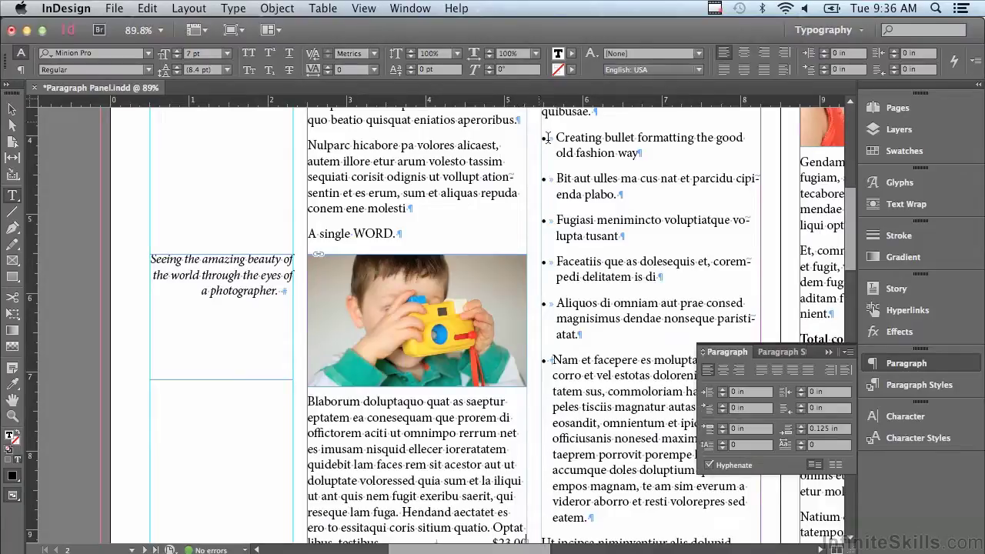
drag(545, 137, 670, 344)
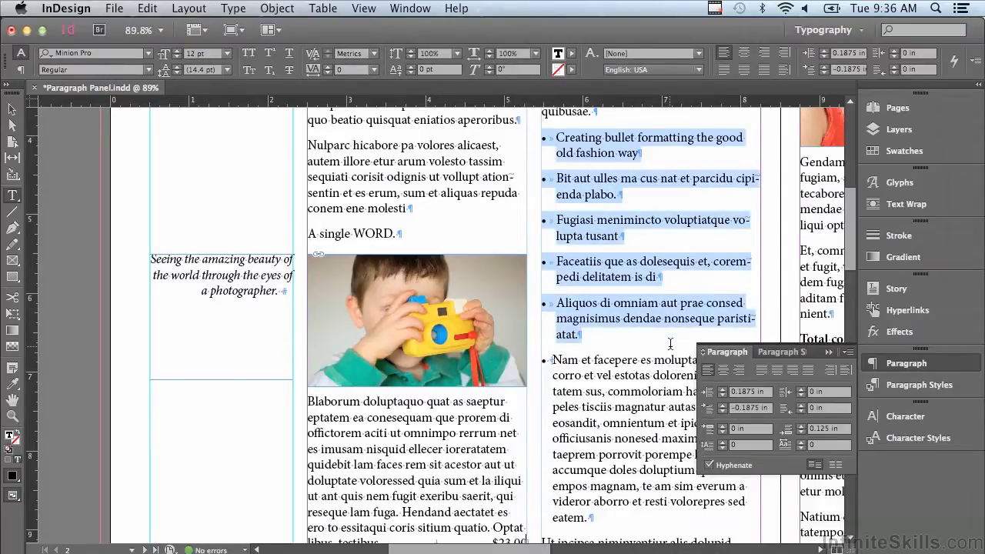
click(801, 426)
click(801, 427)
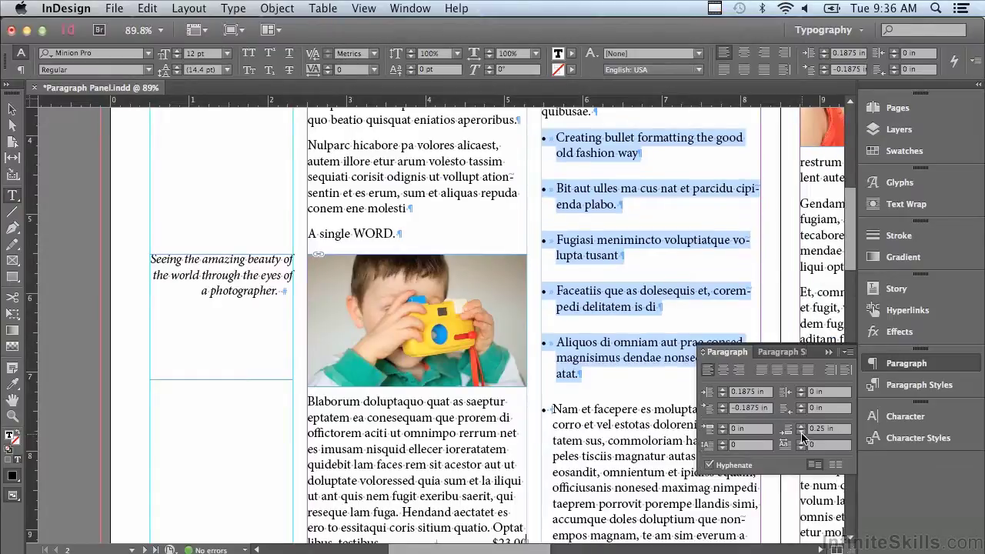
click(801, 434)
click(802, 436)
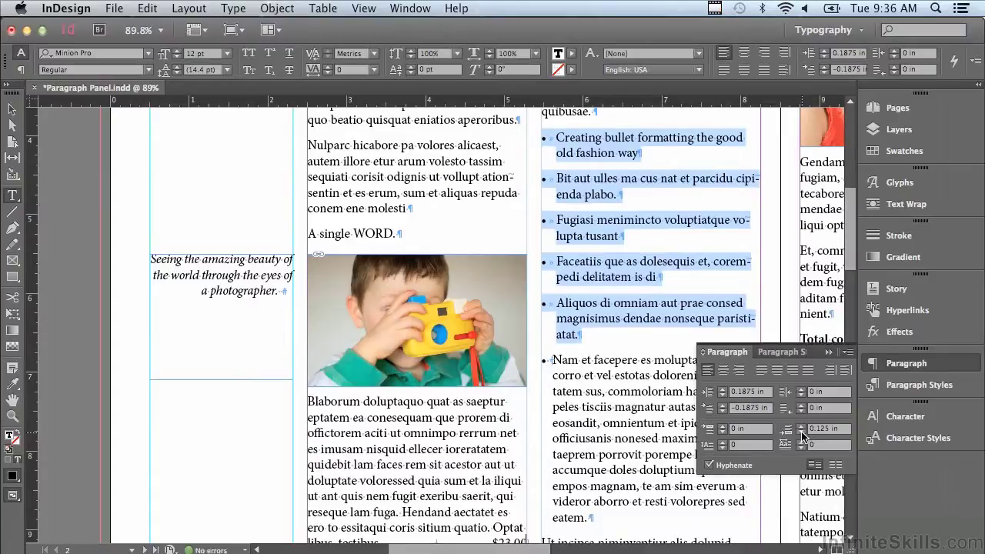
click(802, 436)
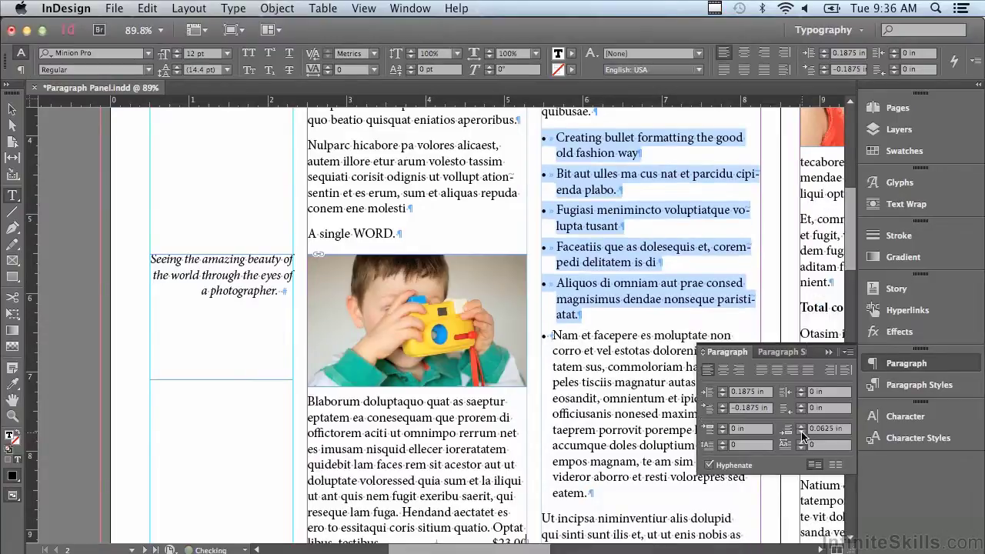
Reset Space After to 0 and set Space Before to 0.125 in on the five bullets
click(801, 436)
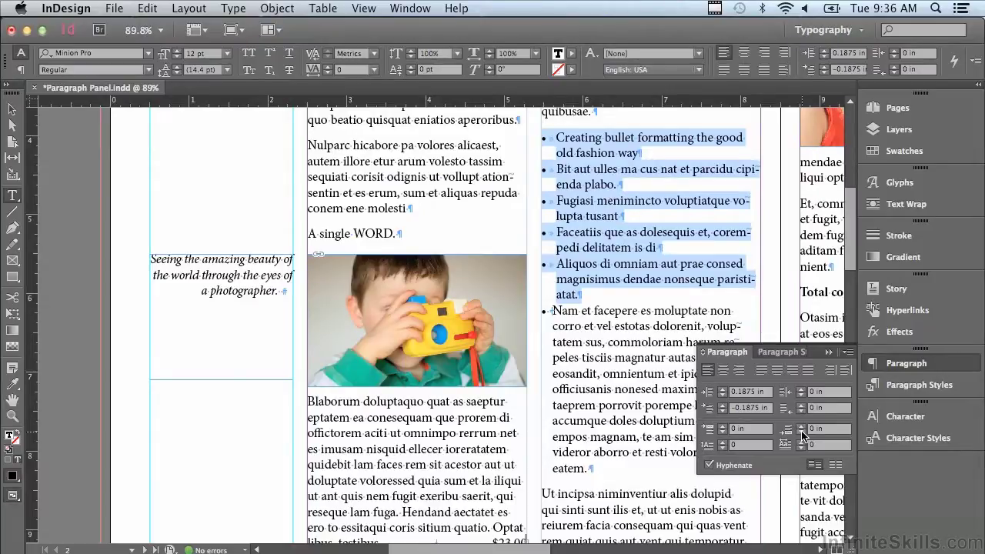
click(722, 427)
click(722, 427)
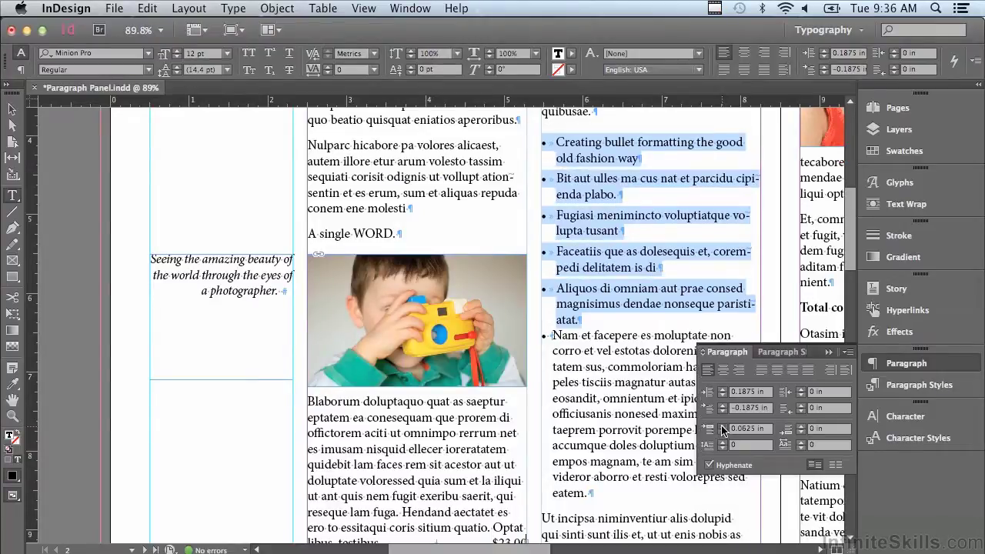